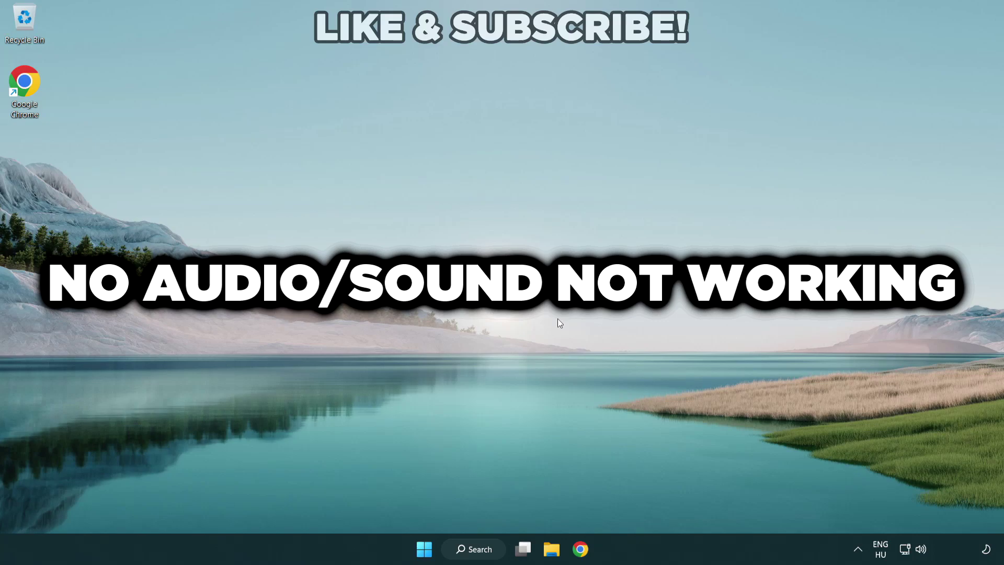
# - Switch audio output to Speakers (High Definition Audio Device) in Quick Settings and dismiss the panel
pyautogui.click(921, 550)
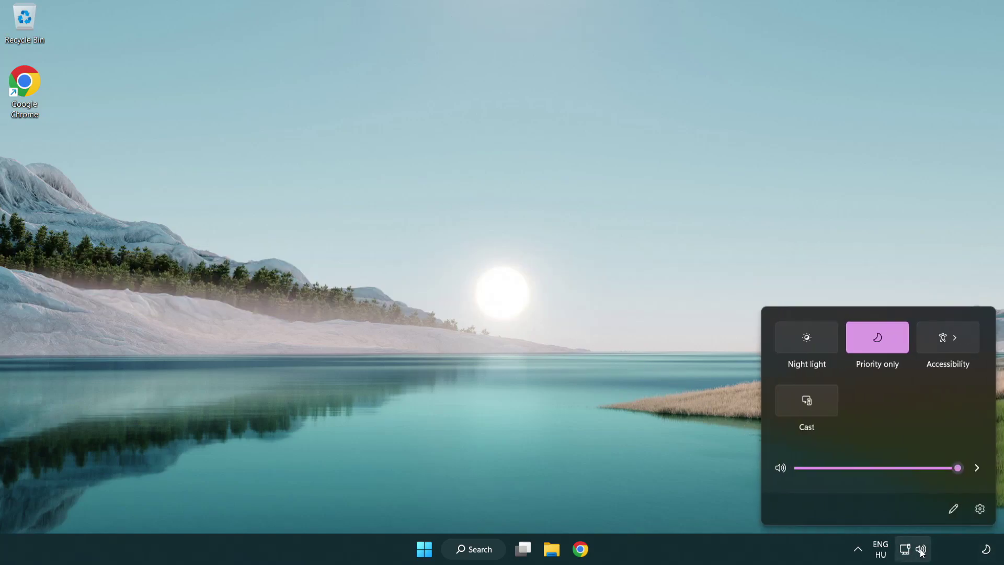
pyautogui.click(977, 469)
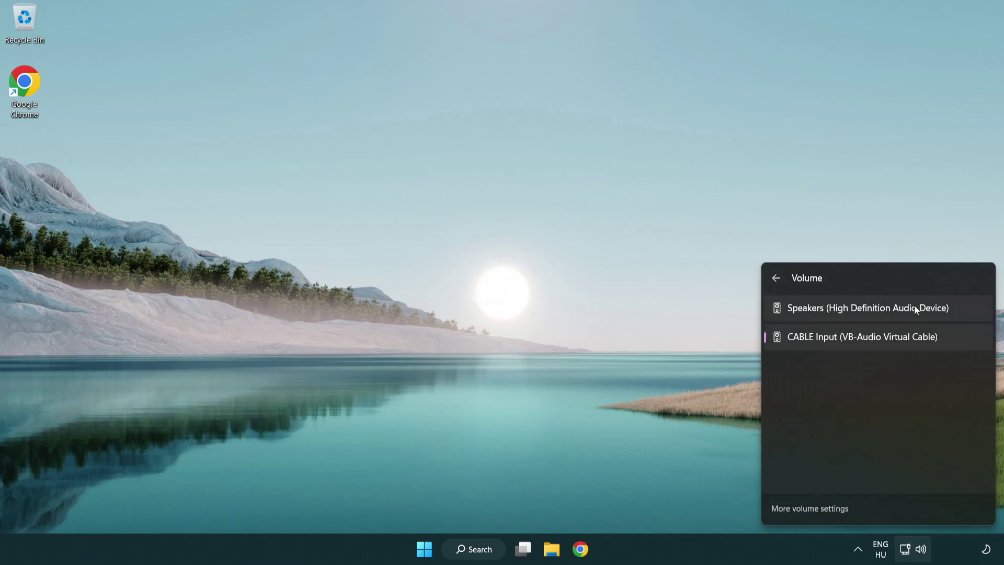
pyautogui.click(962, 310)
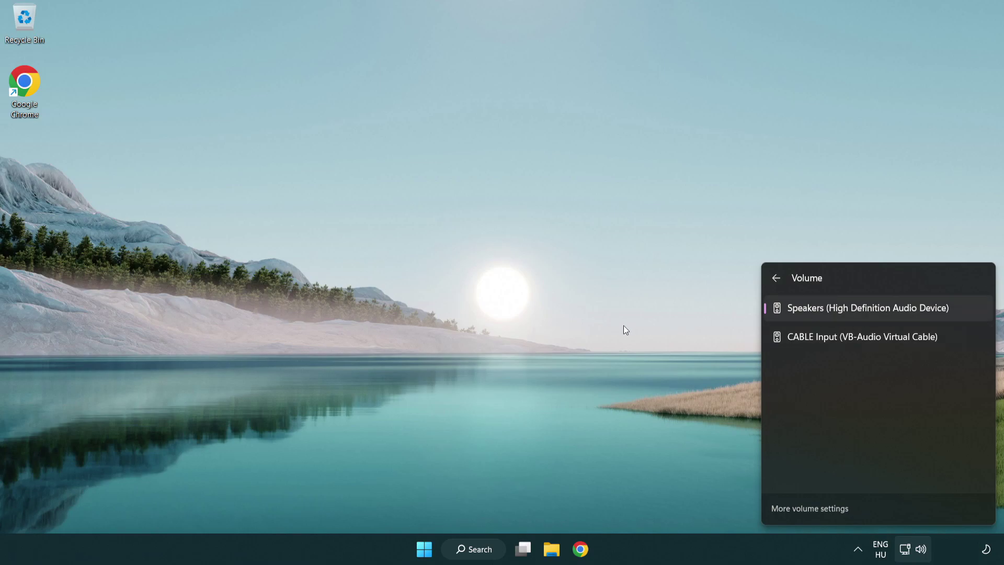
pyautogui.click(526, 301)
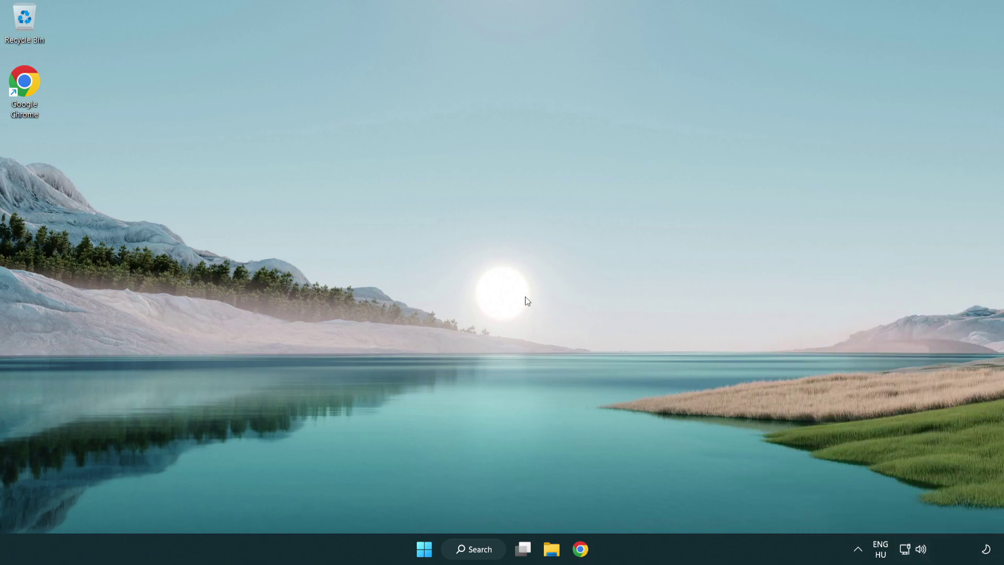
# - Reset sound devices and app volumes to recommended defaults in the Volume mixer, then close Settings
pyautogui.rightClick(921, 550)
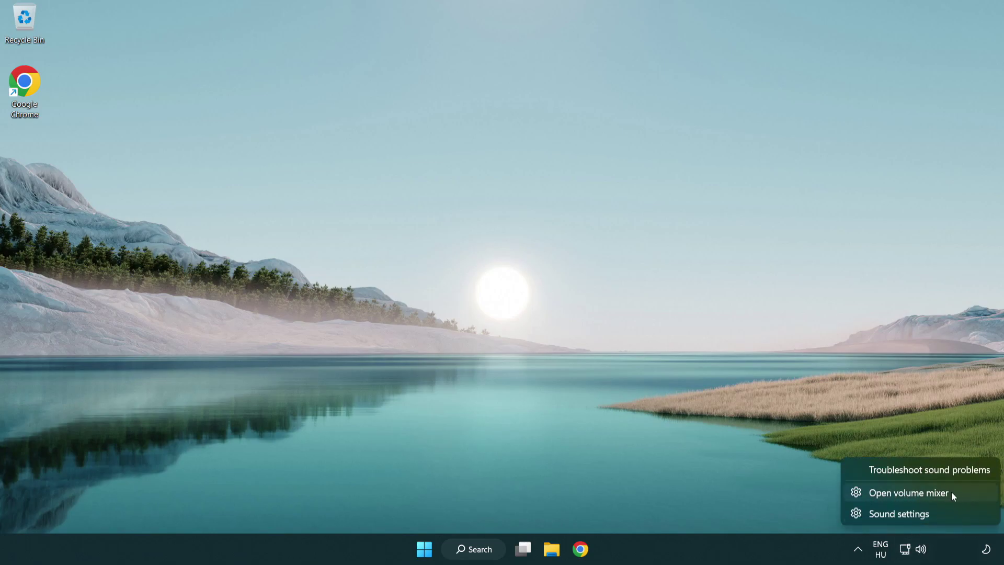
pyautogui.click(969, 494)
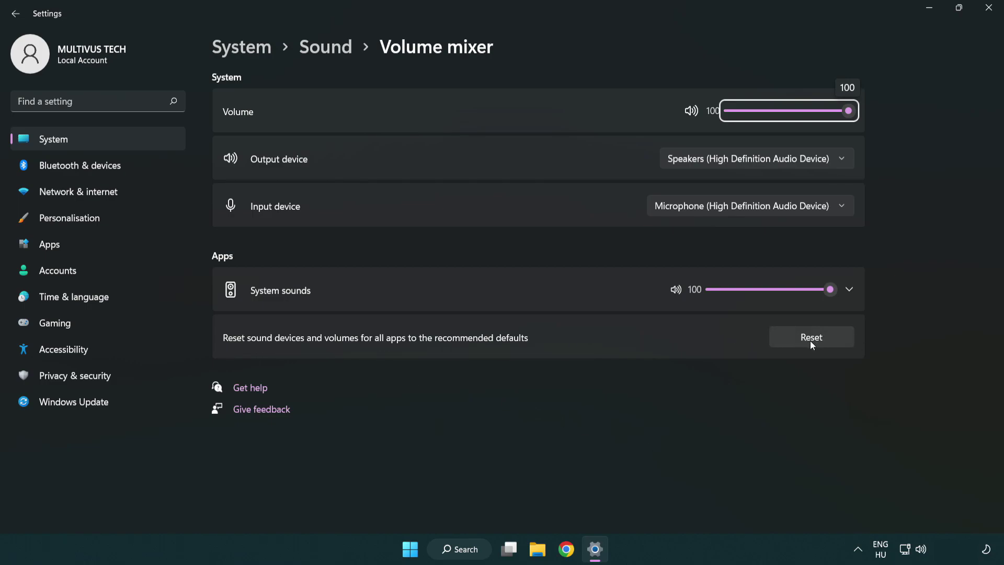
pyautogui.click(839, 340)
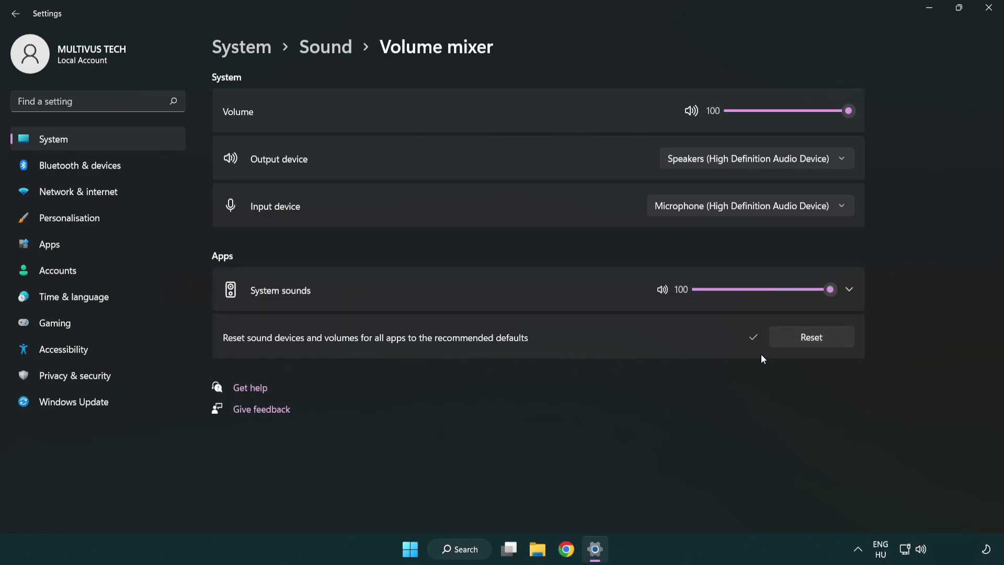
pyautogui.click(990, 9)
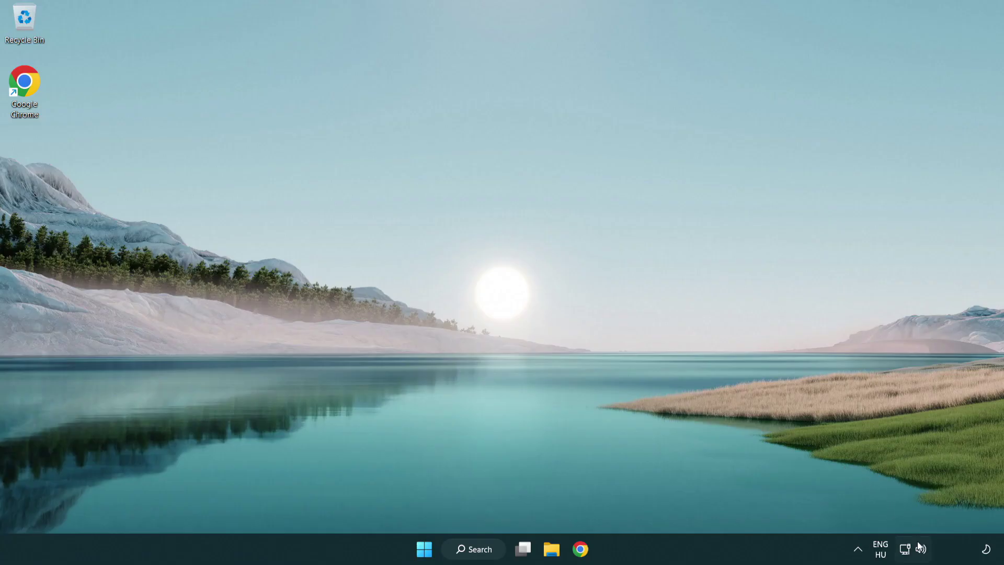
# - Open Sound settings, raise output volume to 100, and scroll down to the Advanced options
pyautogui.rightClick(919, 549)
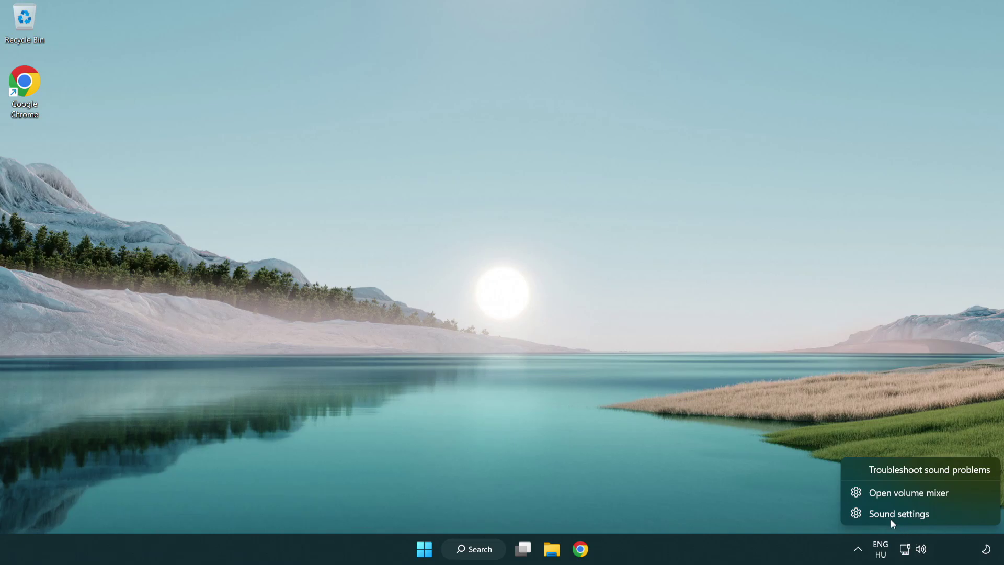
pyautogui.click(960, 517)
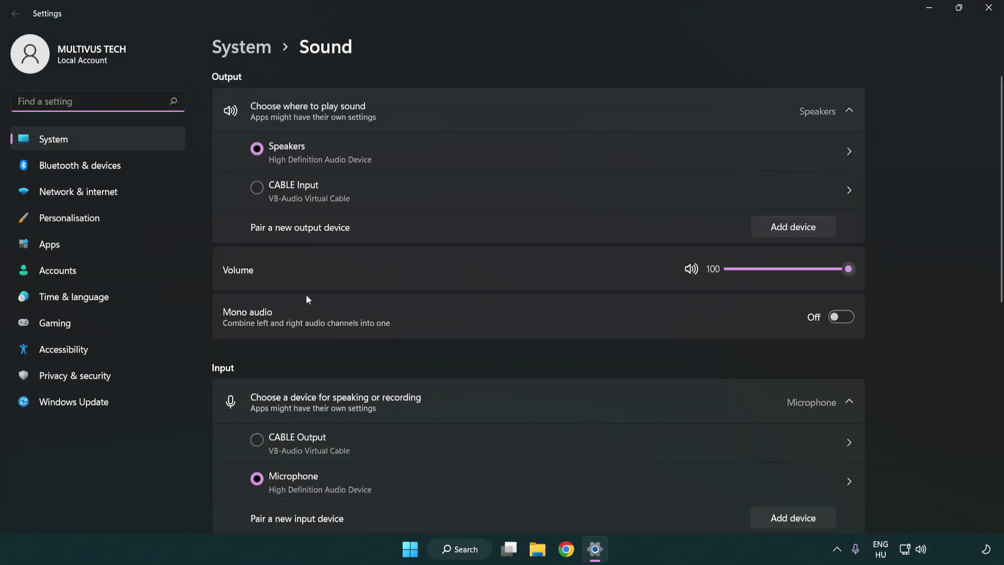
pyautogui.moveTo(807, 269); pyautogui.dragTo(896, 268)
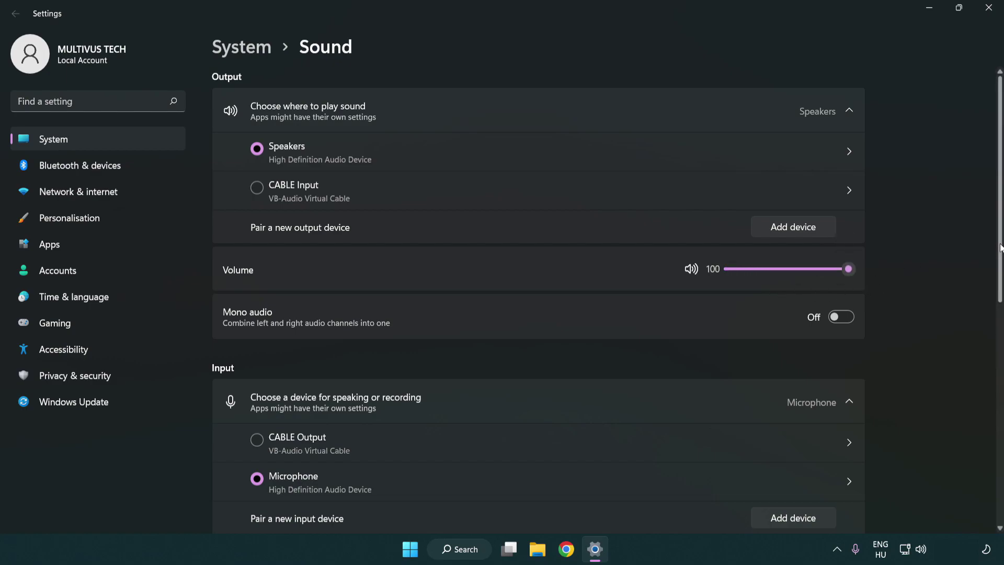
pyautogui.scroll(-5, 1000, 247)
pyautogui.scroll(-2, 585, 343)
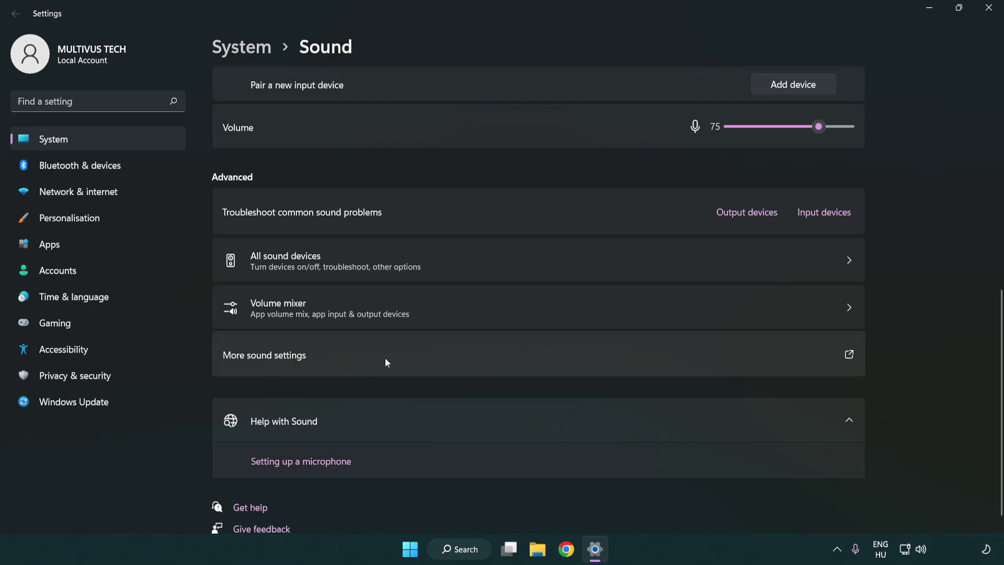
# - Disable the CABLE Input (VB-Audio Virtual Cable) playback device in the classic Sound dialog
pyautogui.click(386, 361)
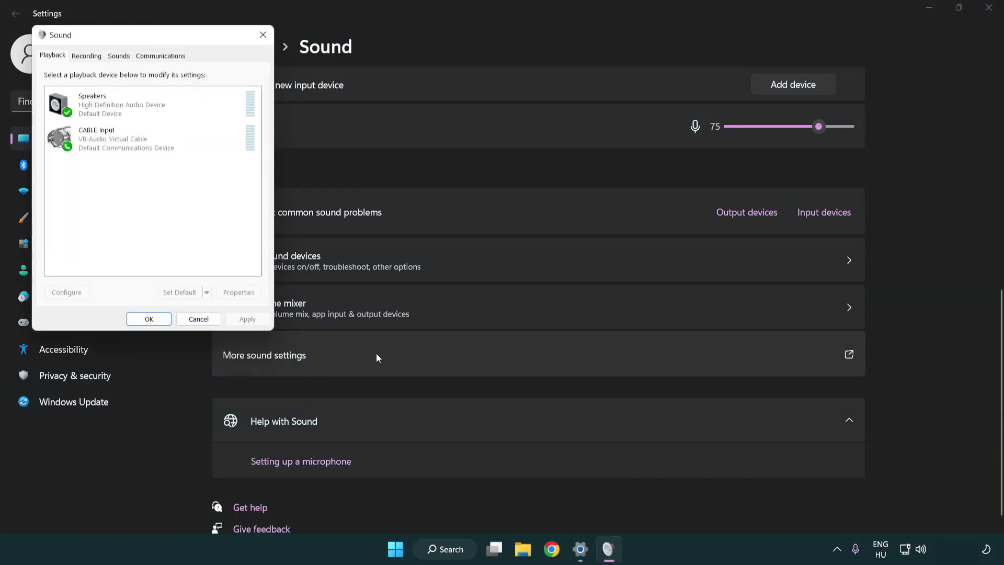
pyautogui.moveTo(177, 41); pyautogui.dragTo(517, 135)
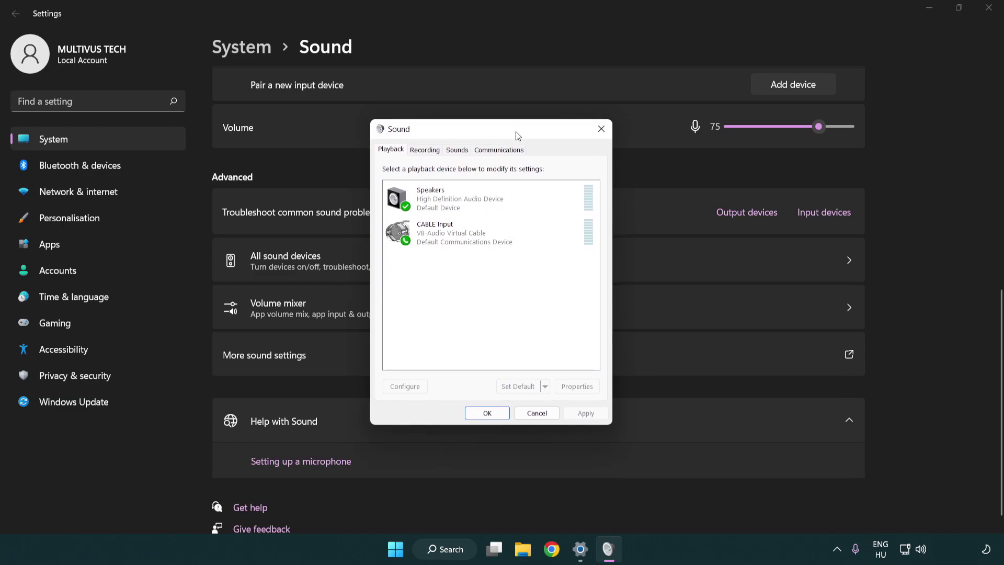
pyautogui.click(482, 240)
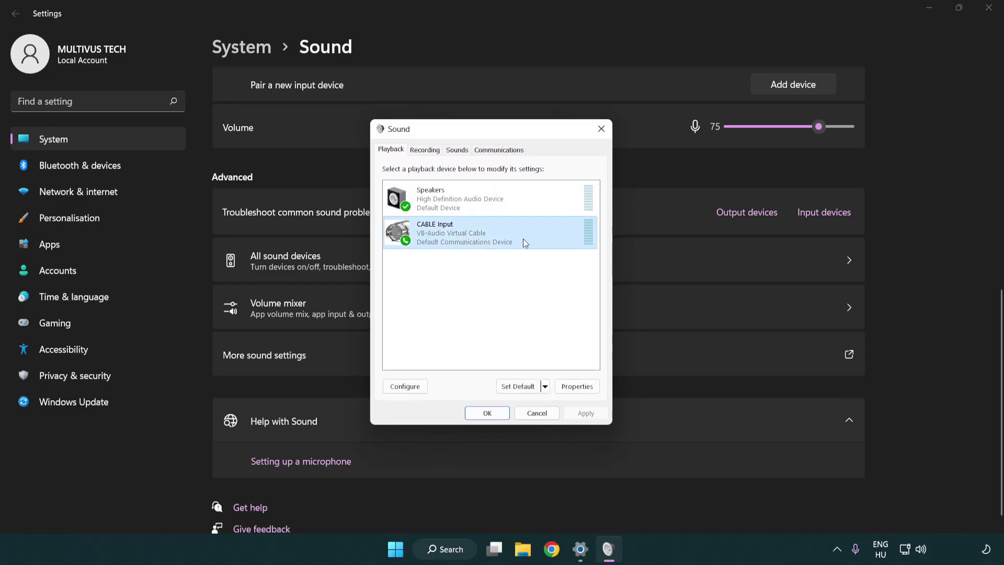
pyautogui.rightClick(456, 238)
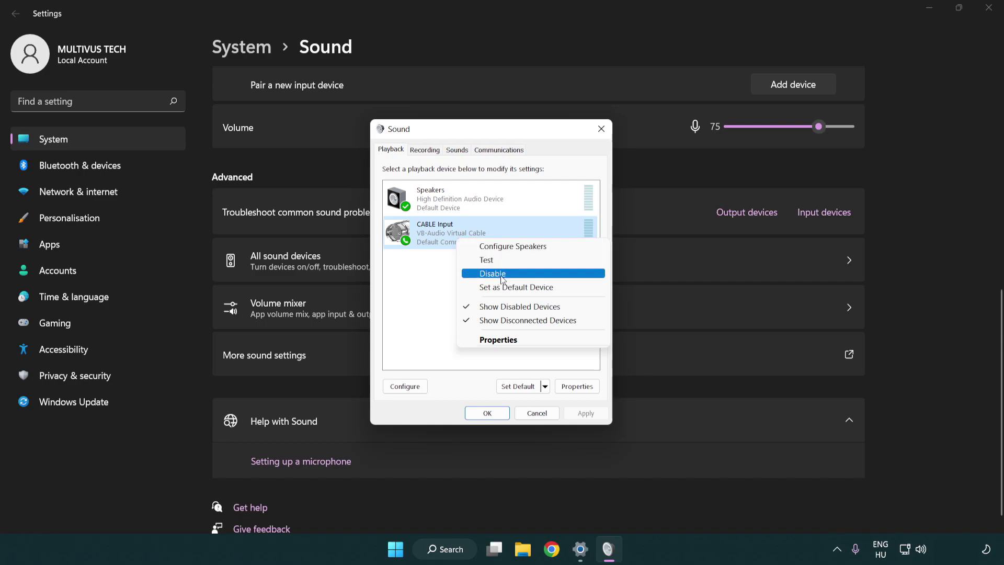
pyautogui.click(519, 280)
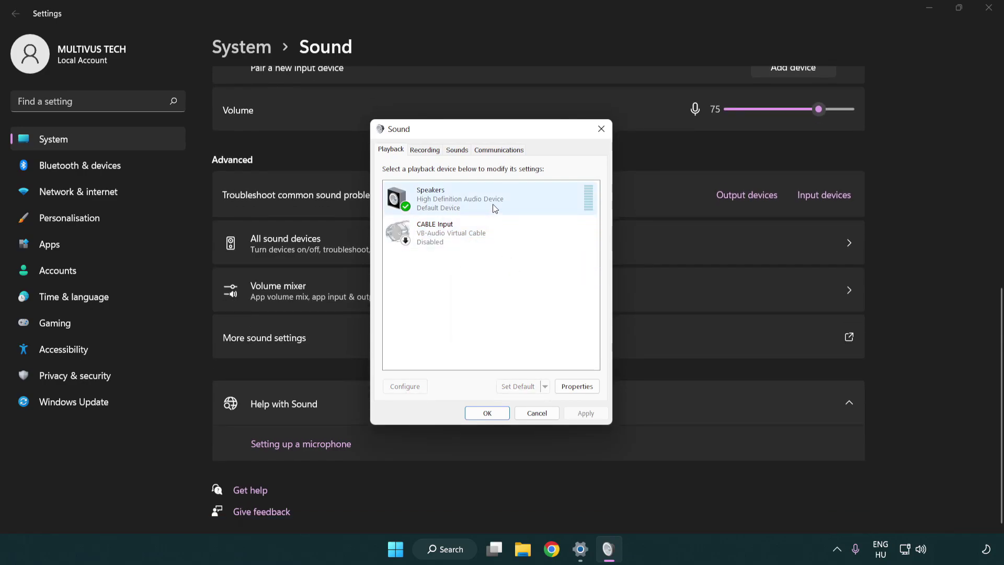
# - Run Configure Speakers with 7.1 Surround and full-range front and surround speakers
pyautogui.rightClick(512, 203)
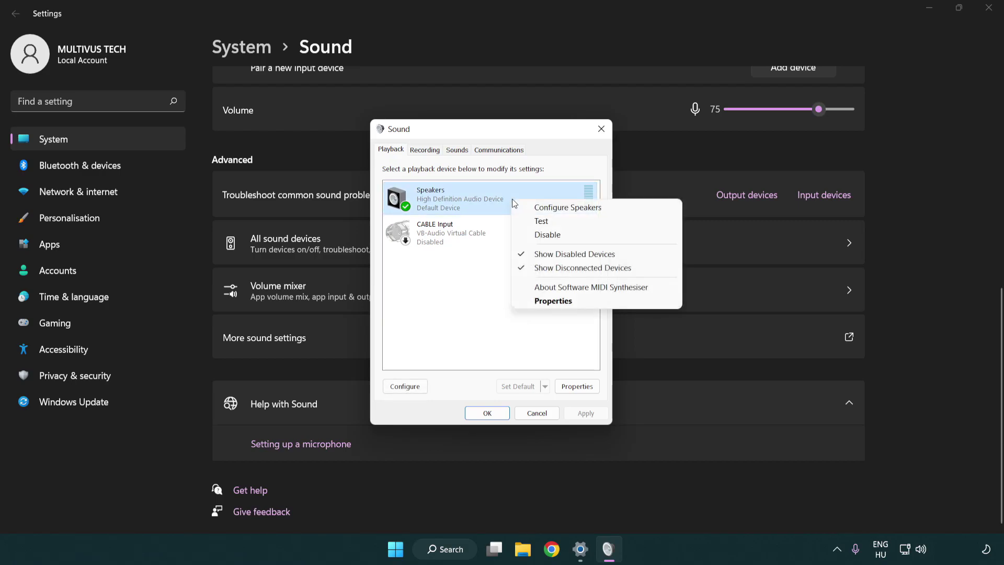
pyautogui.click(553, 208)
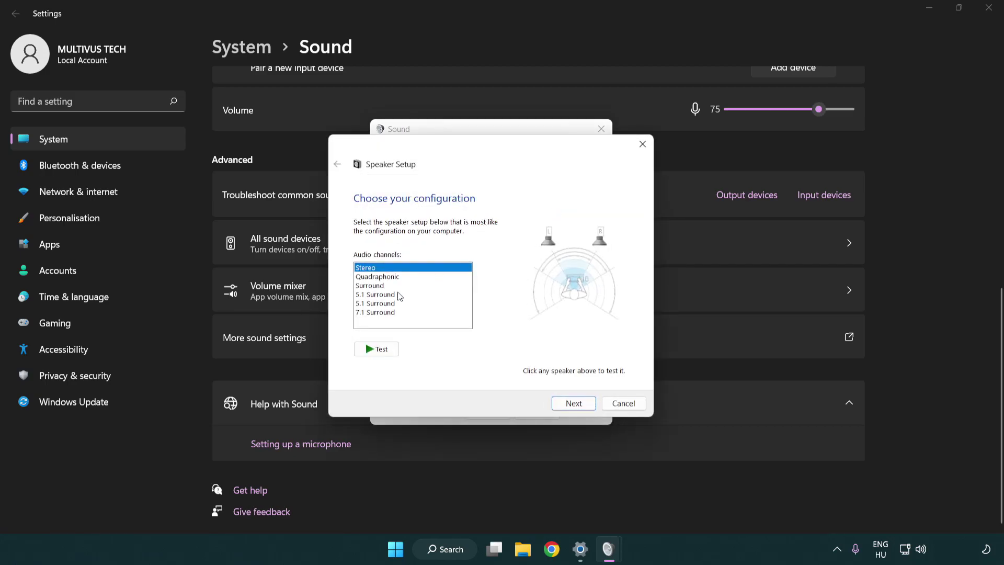
pyautogui.moveTo(400, 294); pyautogui.dragTo(398, 314)
pyautogui.click(572, 403)
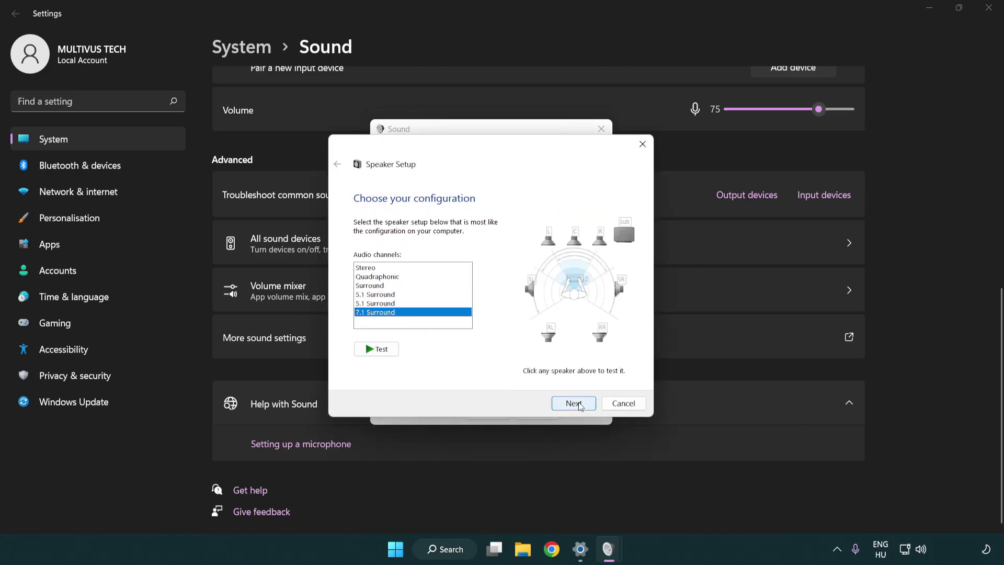
pyautogui.click(571, 403)
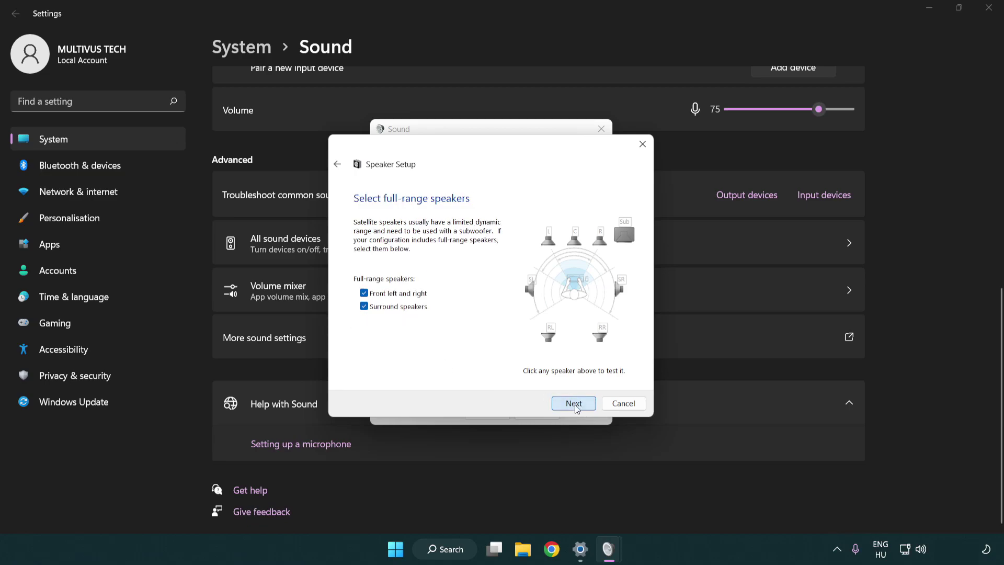
pyautogui.click(561, 402)
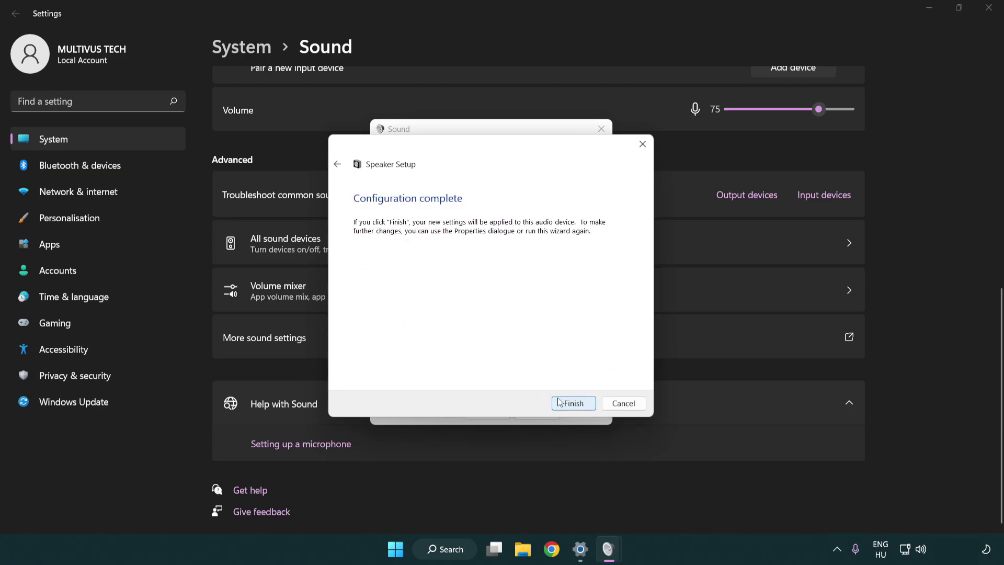
pyautogui.click(557, 403)
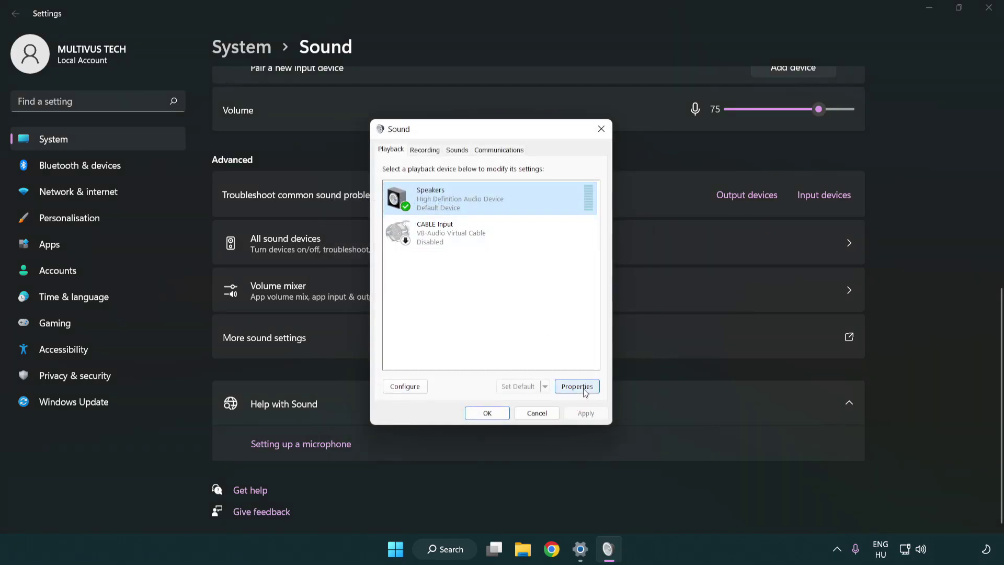
# - Open Speakers Properties and turn off all sound enhancements
pyautogui.click(578, 386)
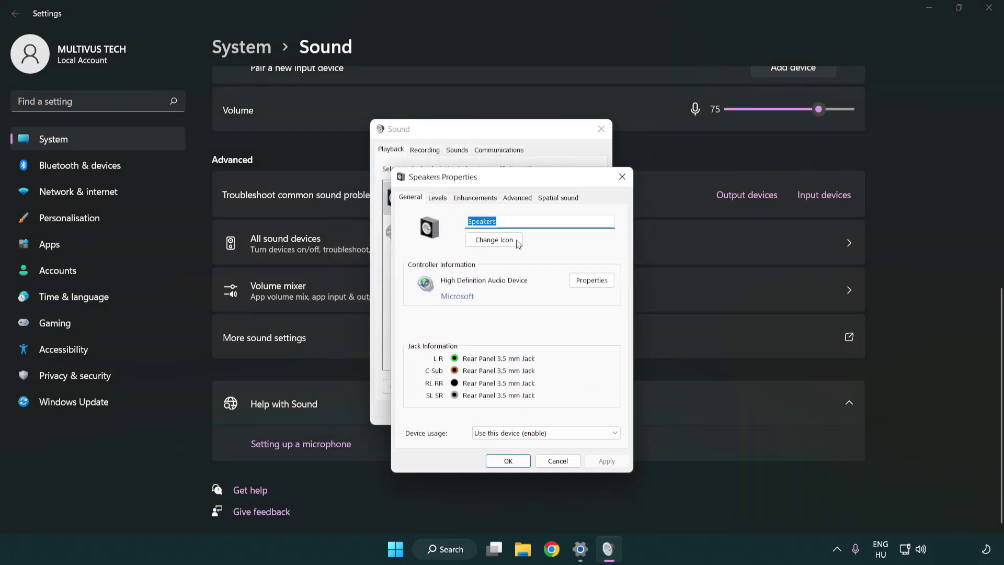
pyautogui.moveTo(506, 180); pyautogui.dragTo(489, 138)
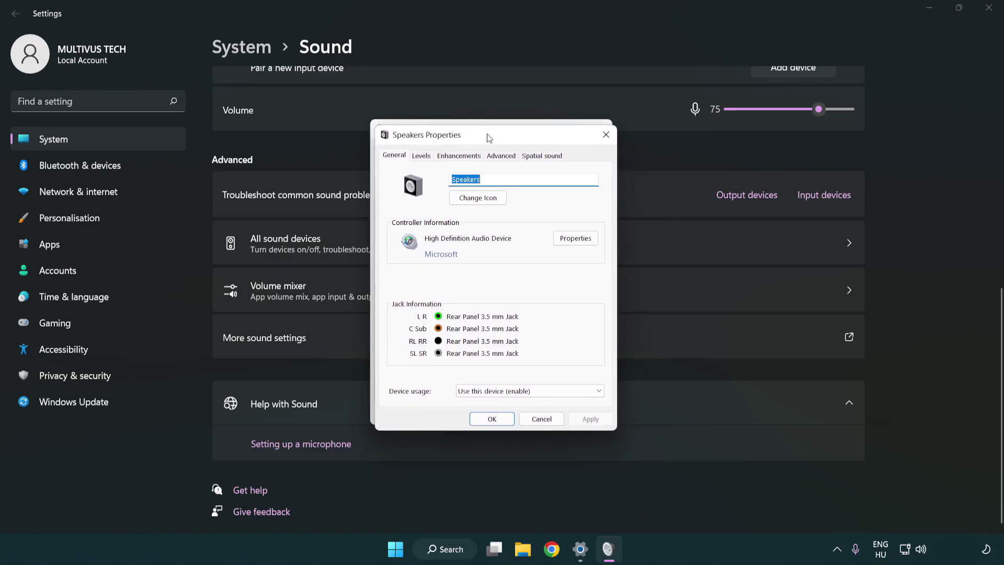
pyautogui.click(462, 155)
pyautogui.click(395, 209)
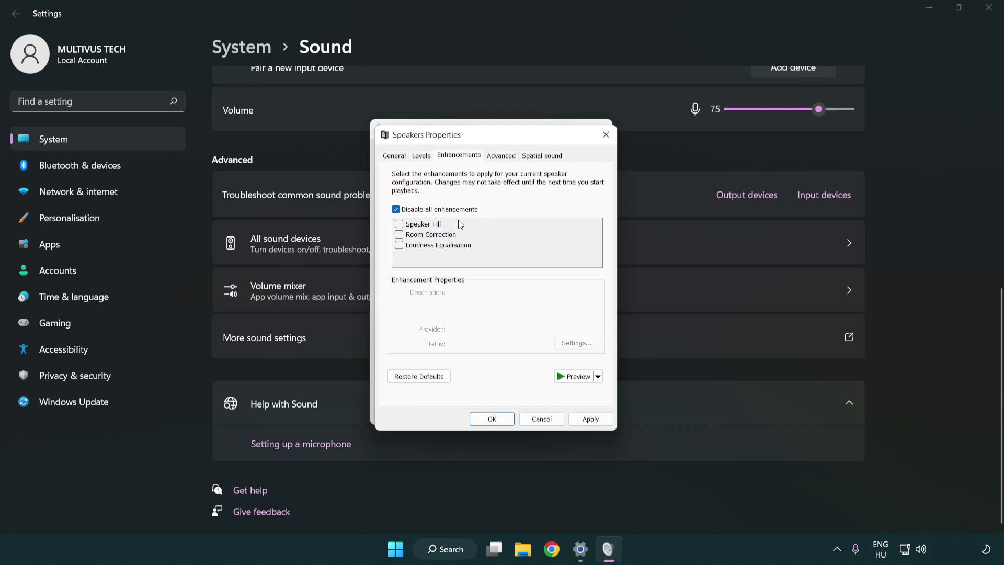
# - Set the default format to 16 bit, 48000 Hz (DVD Quality), apply, and close both dialogs
pyautogui.click(505, 161)
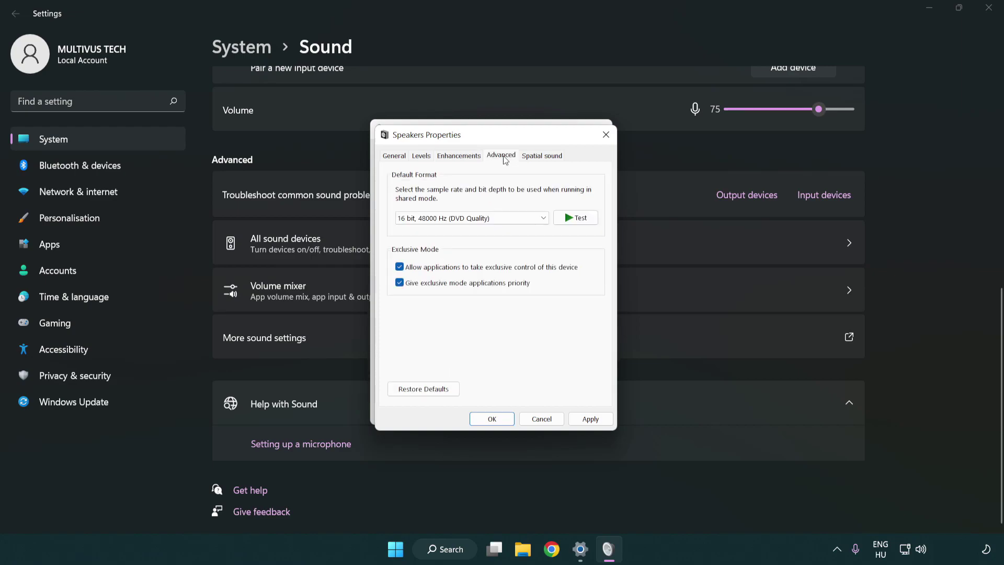
pyautogui.click(444, 219)
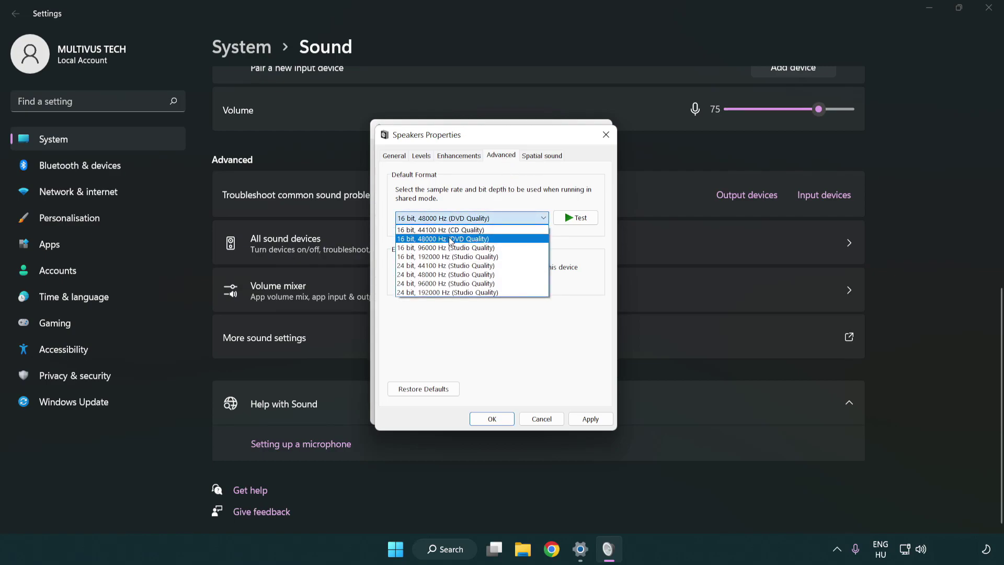
pyautogui.click(450, 239)
pyautogui.click(588, 418)
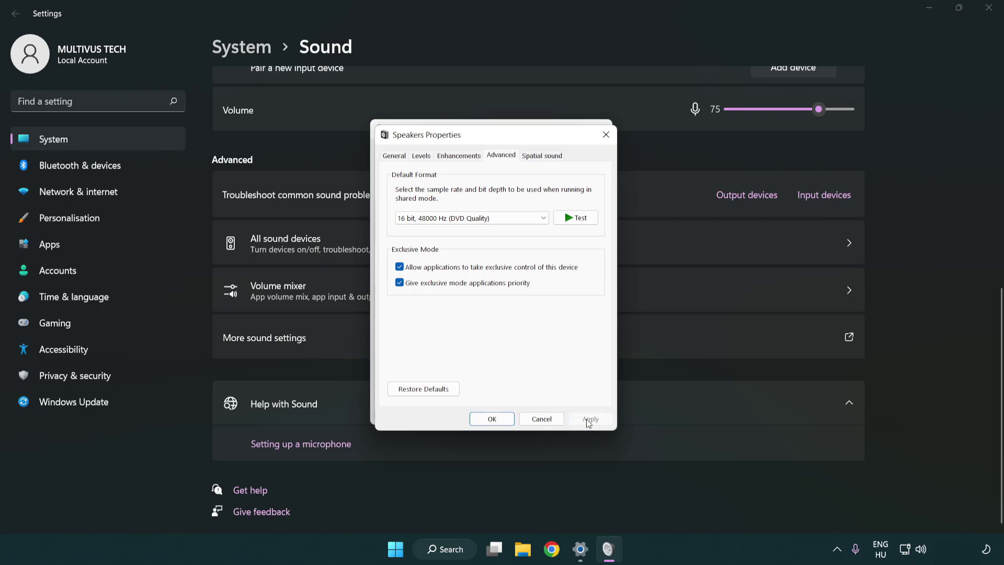
pyautogui.click(495, 421)
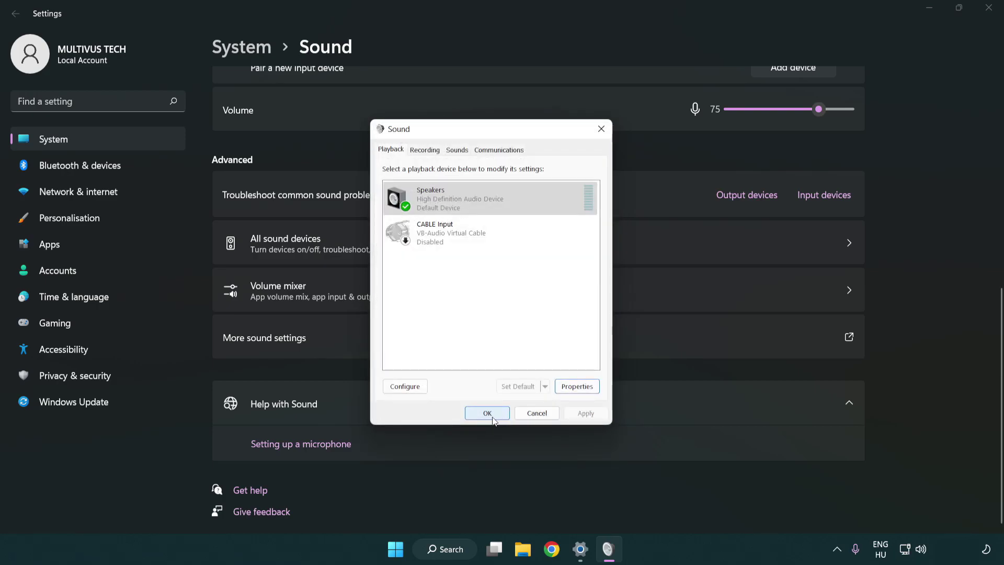
pyautogui.click(487, 415)
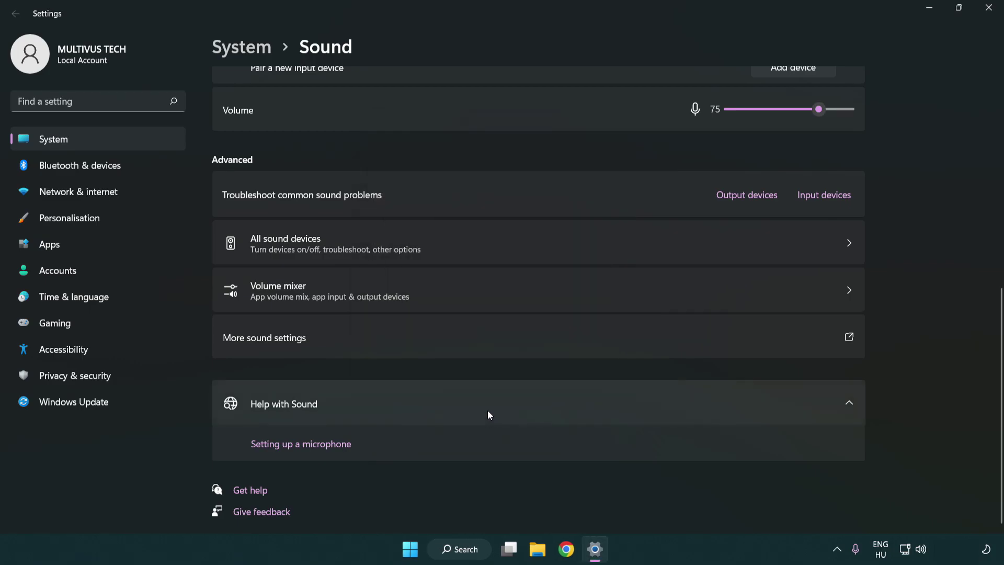
# - Close Settings, check the Start power options, then search Windows for 'device manager'
pyautogui.click(988, 7)
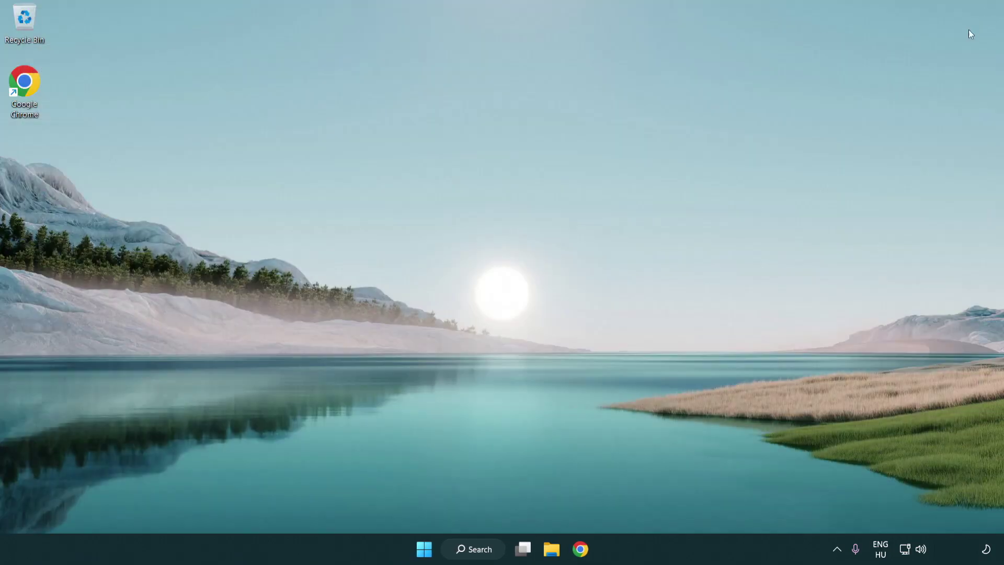
pyautogui.click(425, 553)
pyautogui.click(667, 506)
pyautogui.click(485, 558)
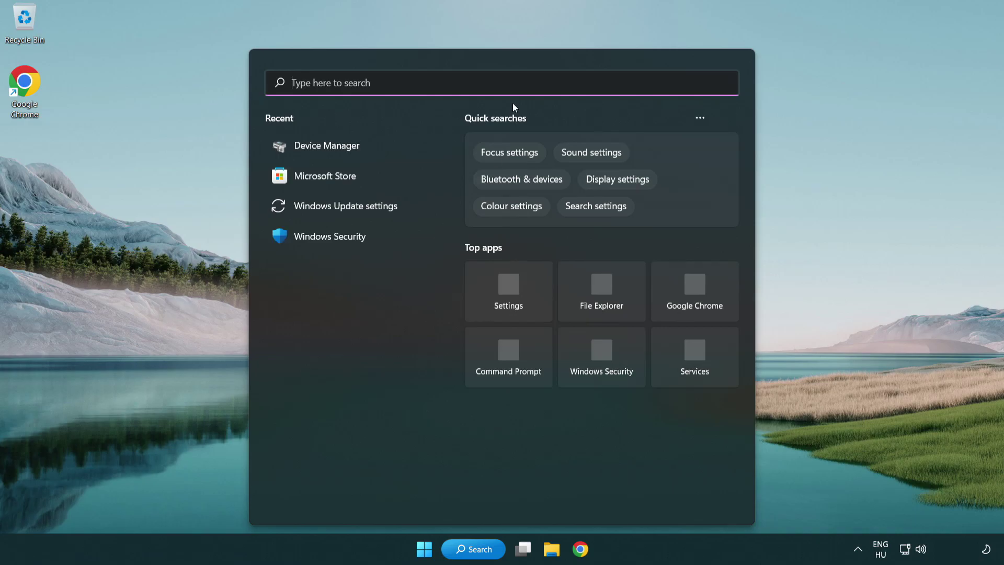
pyautogui.write('device manager')
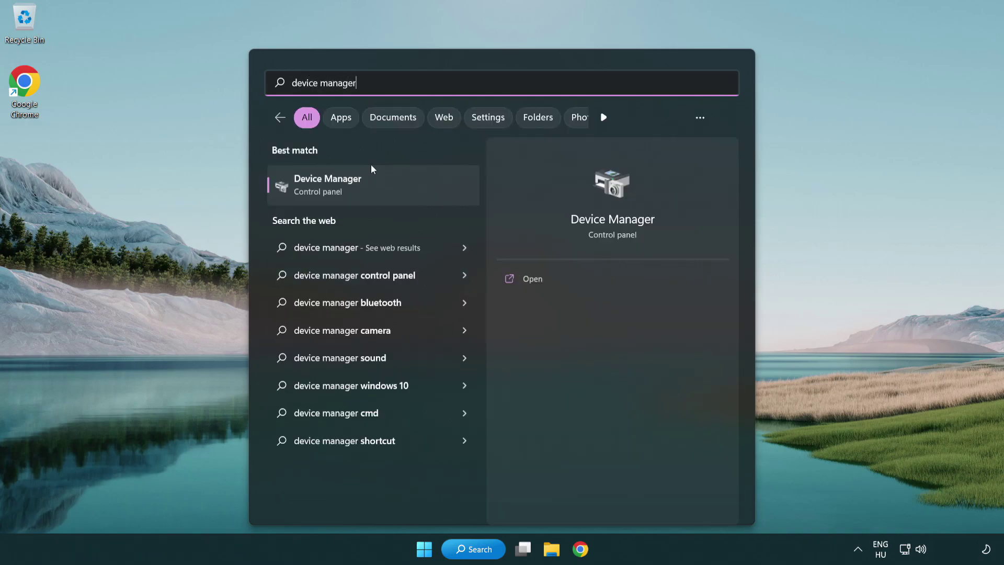
# - Open Device Manager, expand Sound, video and game controllers, and right-click High Definition Audio Device
pyautogui.click(412, 193)
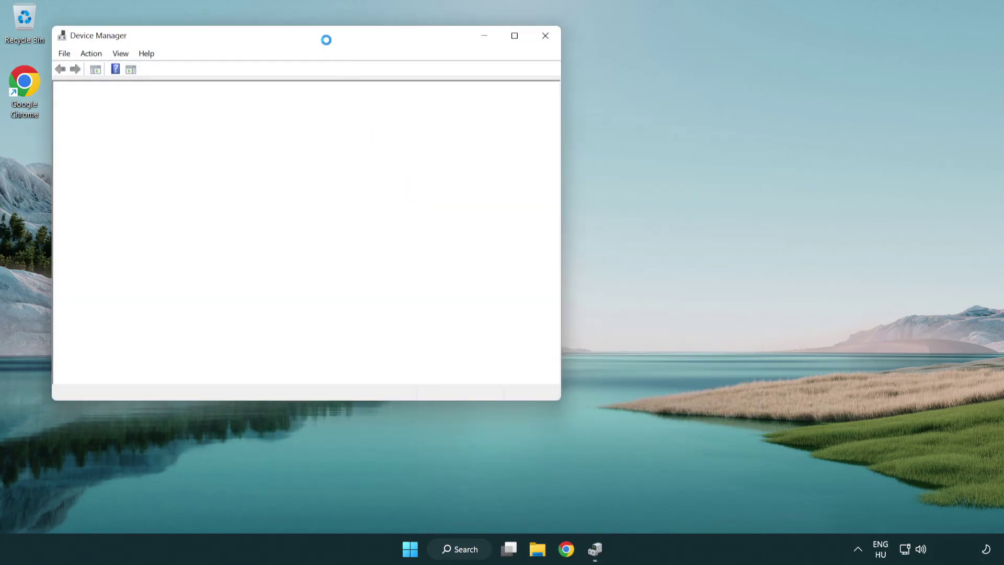
pyautogui.moveTo(318, 31); pyautogui.dragTo(505, 94)
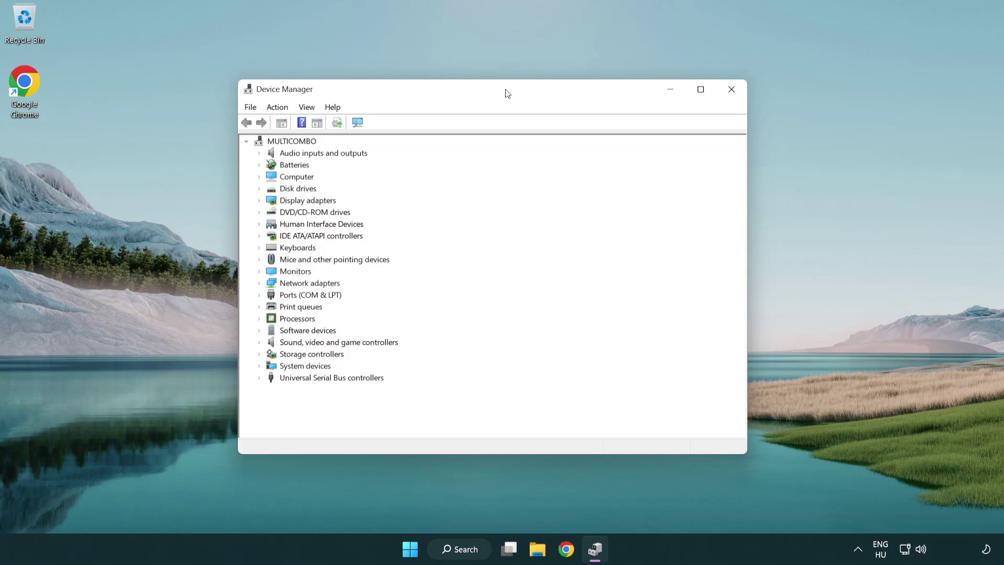
pyautogui.click(285, 343)
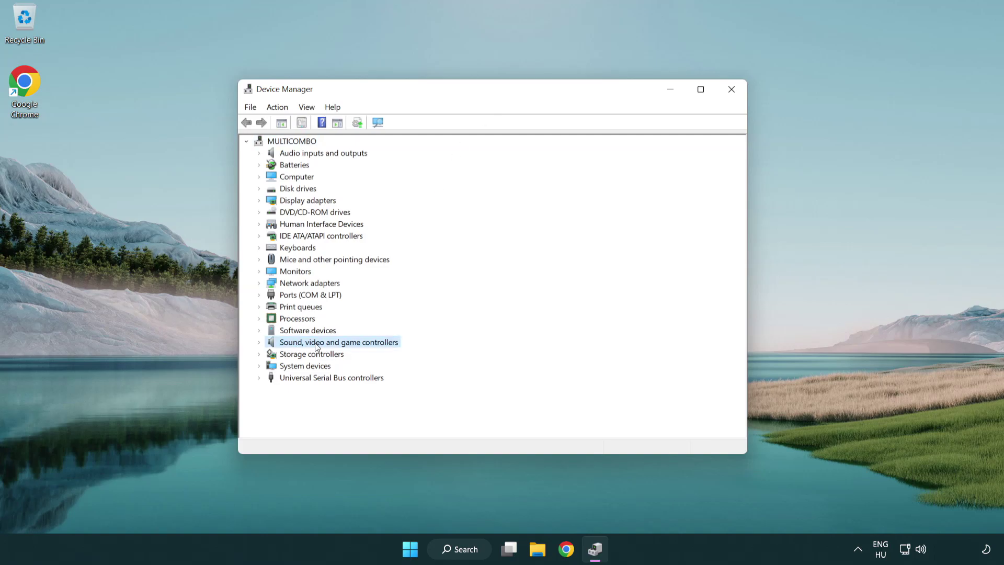
pyautogui.click(260, 343)
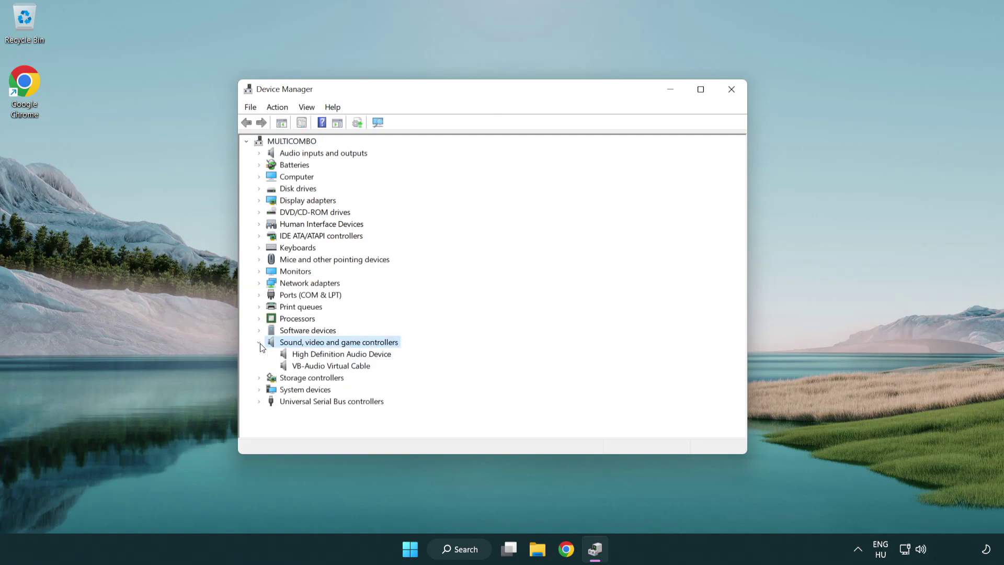
pyautogui.click(312, 356)
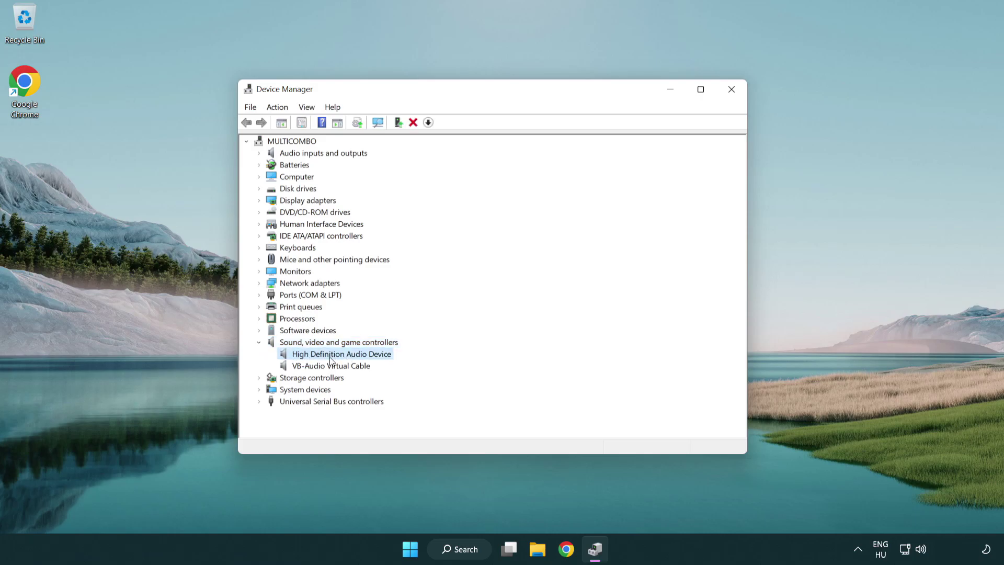
pyautogui.rightClick(351, 354)
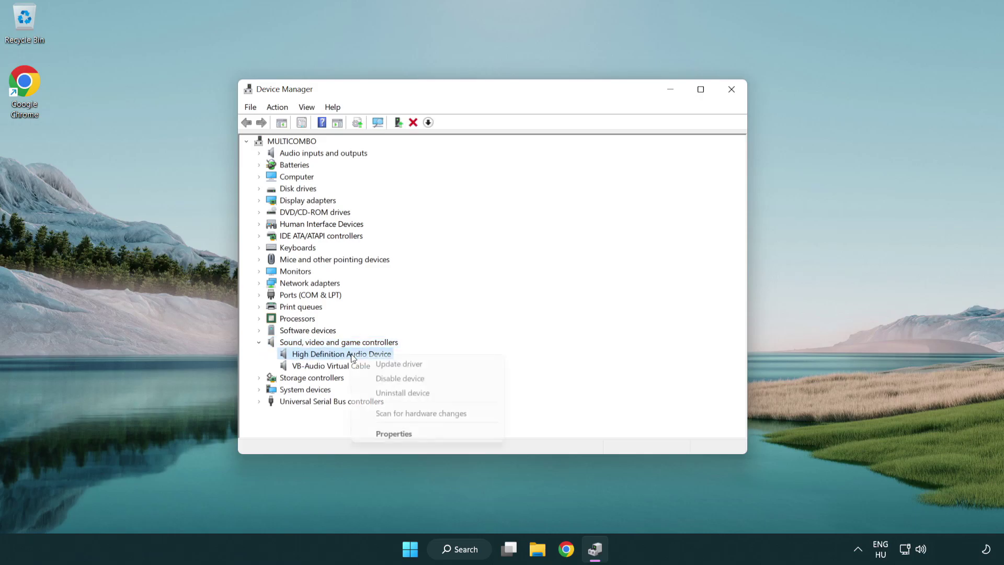
# - Update the driver by picking High Definition Audio Device from the computer's compatible list and installing it
pyautogui.click(433, 365)
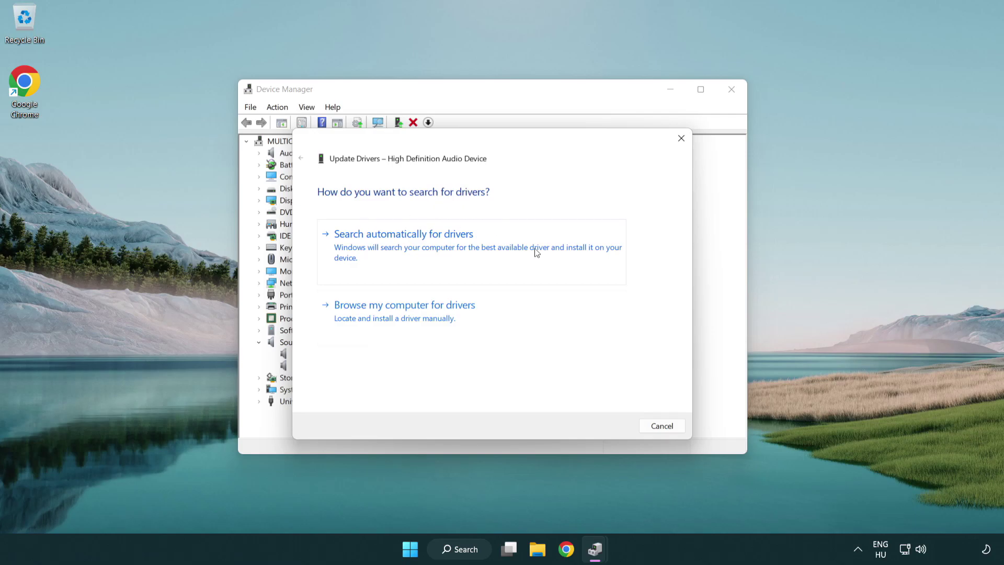
pyautogui.click(406, 327)
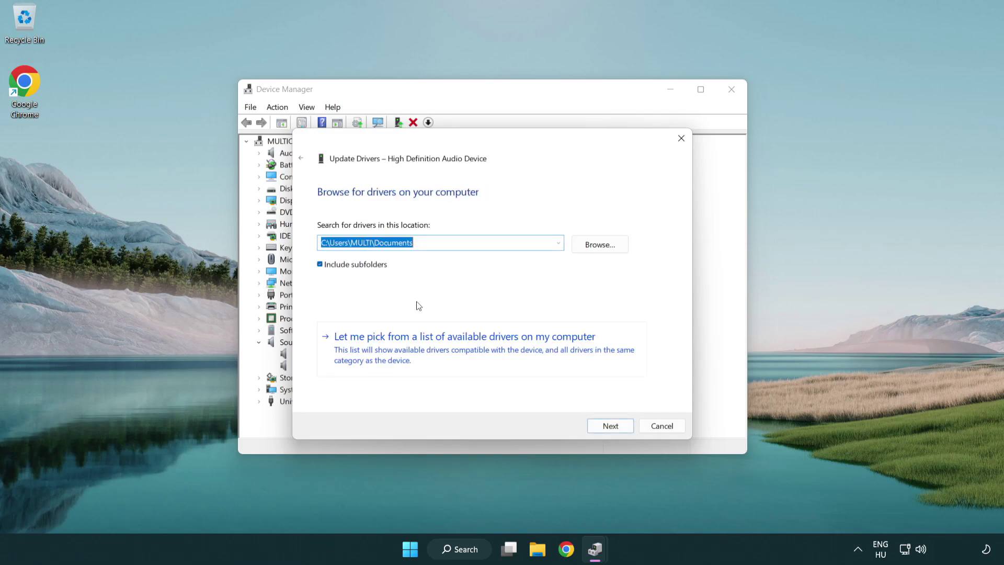
pyautogui.click(481, 352)
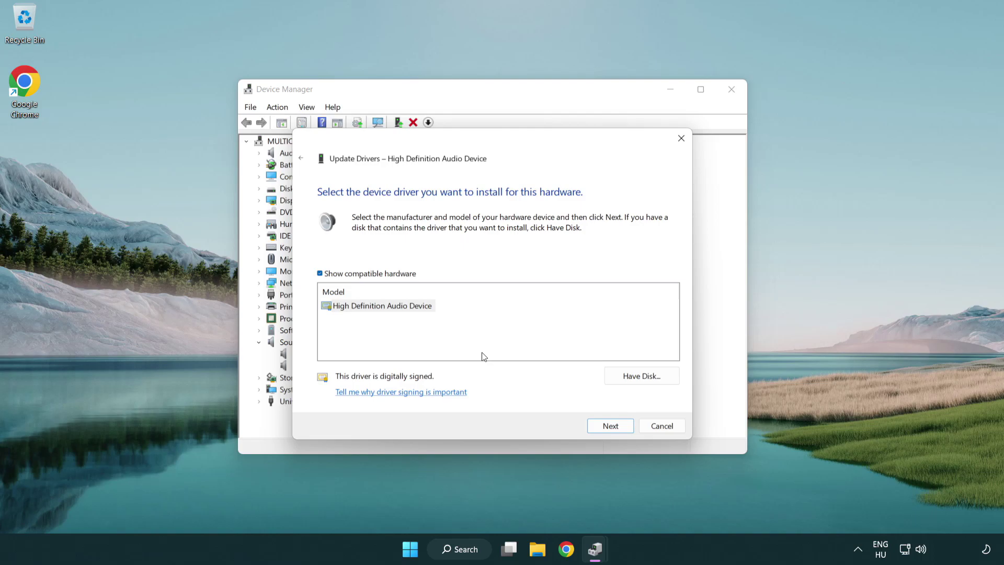
pyautogui.click(320, 306)
pyautogui.click(321, 307)
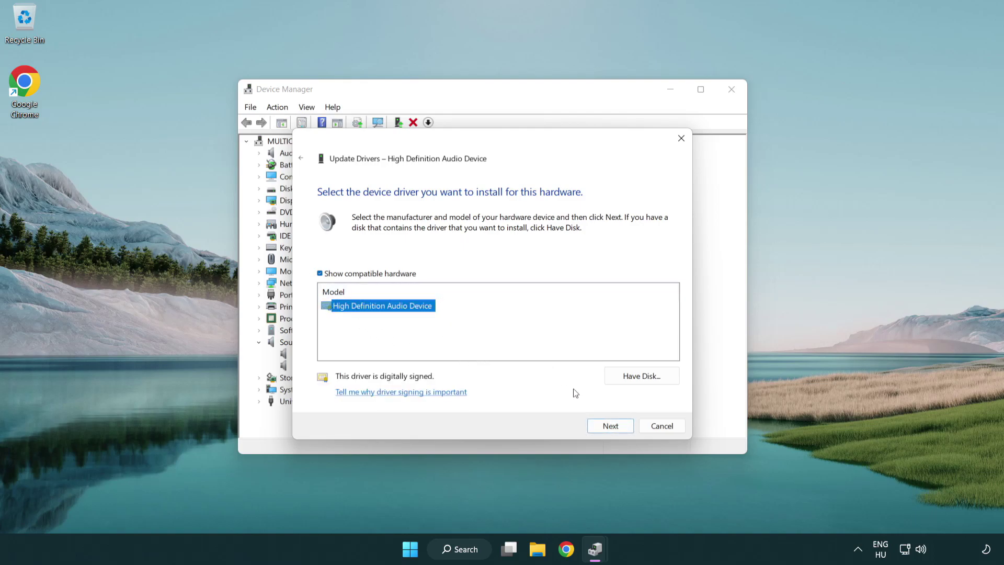
pyautogui.click(622, 429)
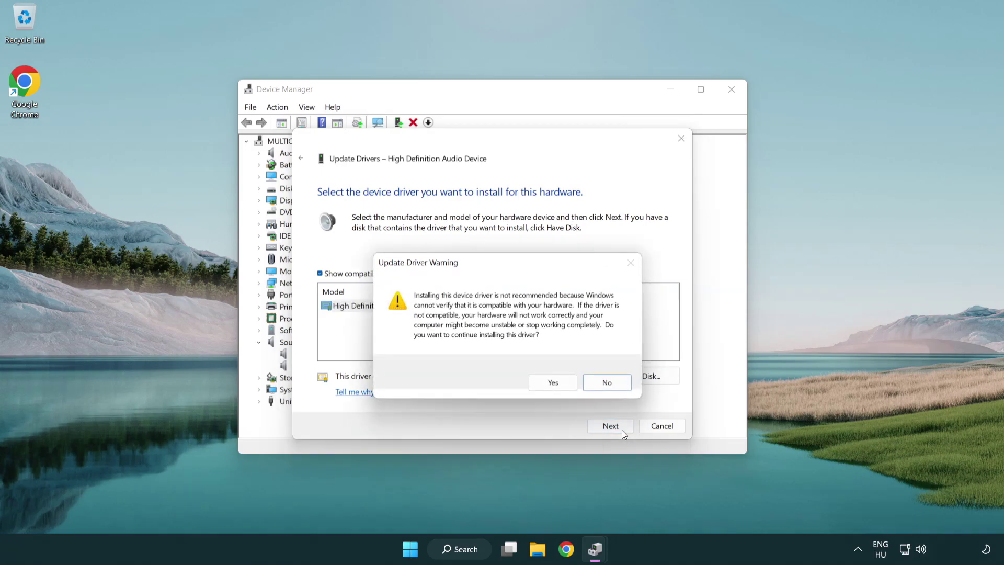
pyautogui.click(554, 384)
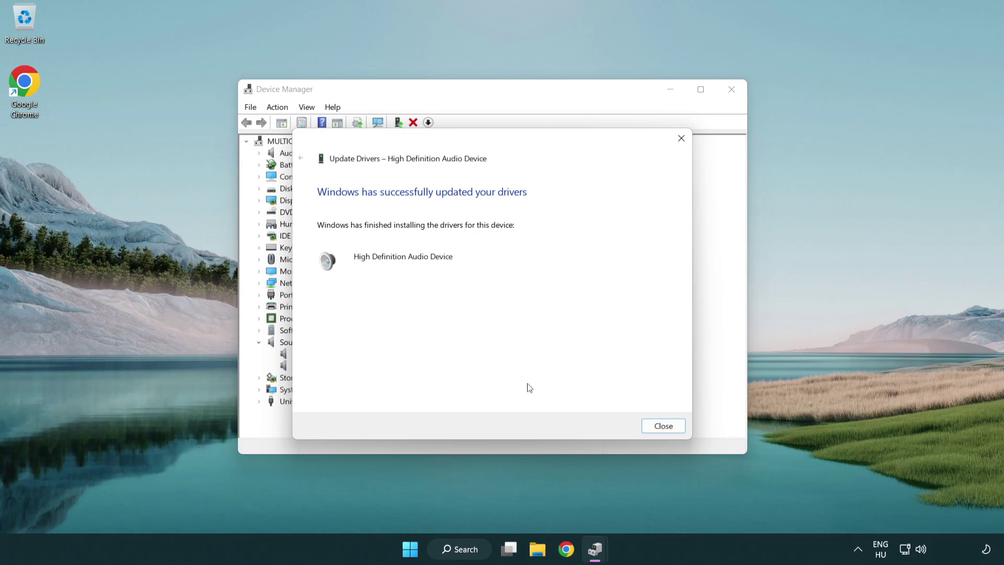
pyautogui.click(664, 427)
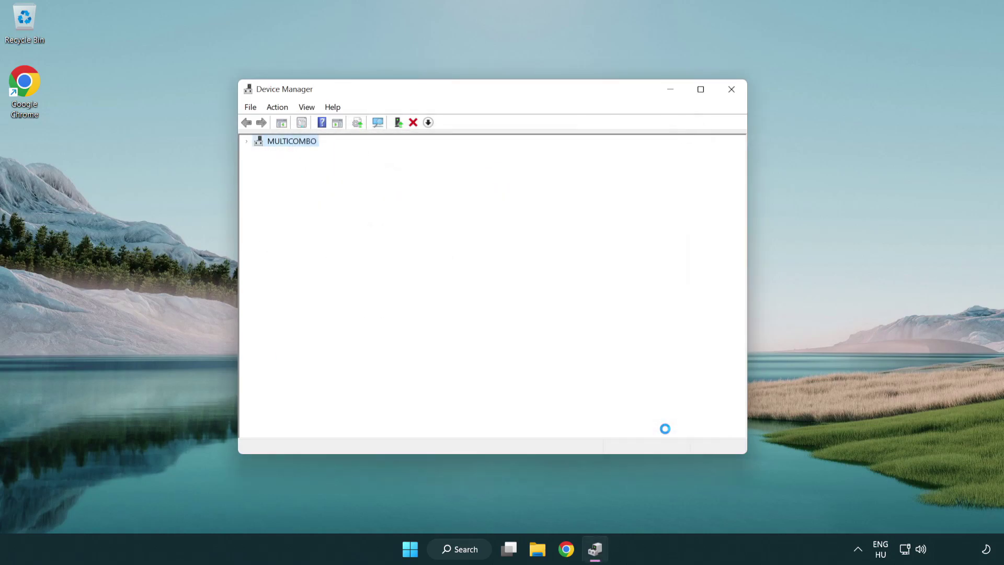
# - Close Device Manager and bring up the Start menu power options to restart
pyautogui.click(732, 92)
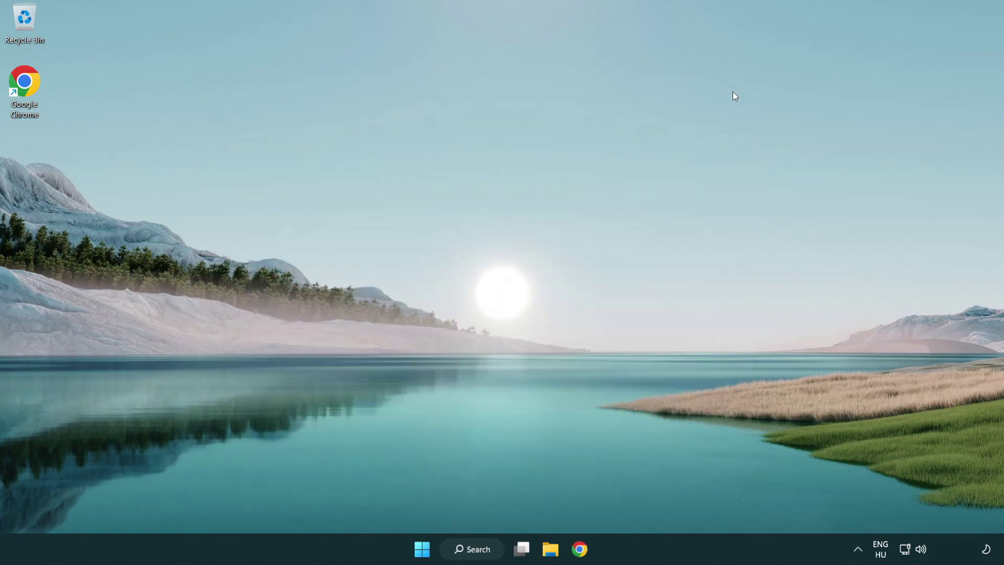
pyautogui.click(425, 547)
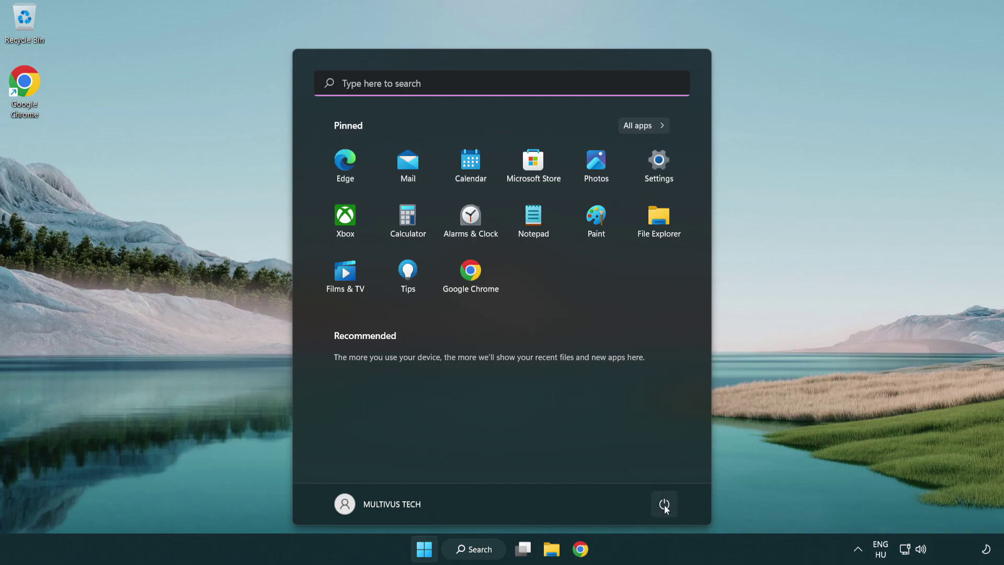
pyautogui.click(664, 503)
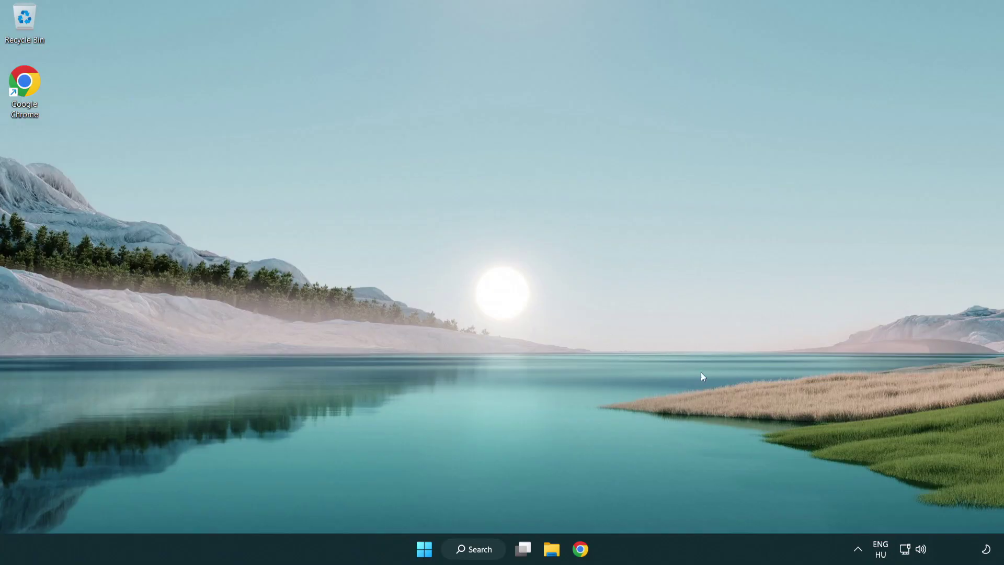
# - Launch Troubleshoot sound problems from the taskbar speaker icon to start the Playing Audio troubleshooter
pyautogui.rightClick(921, 550)
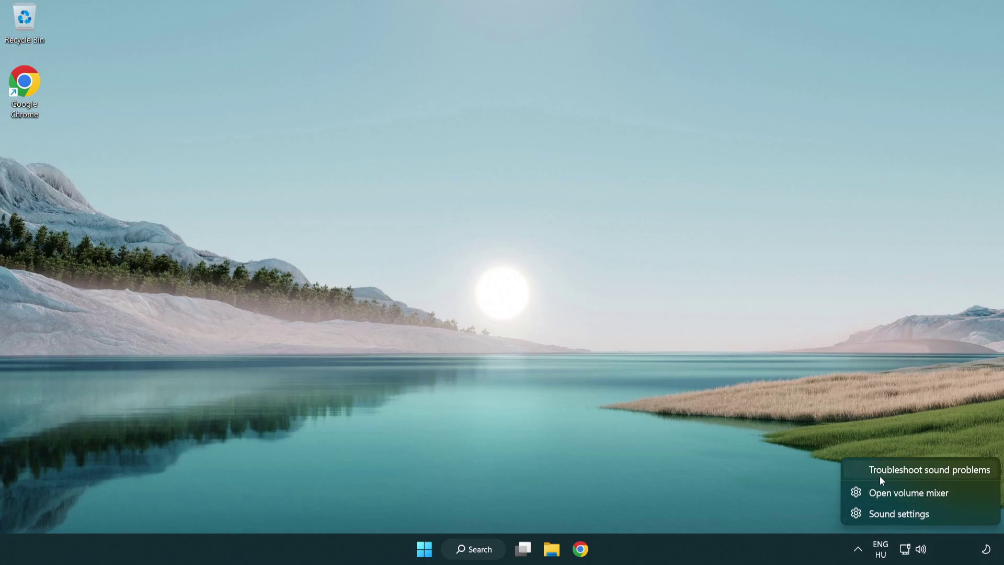
pyautogui.click(918, 469)
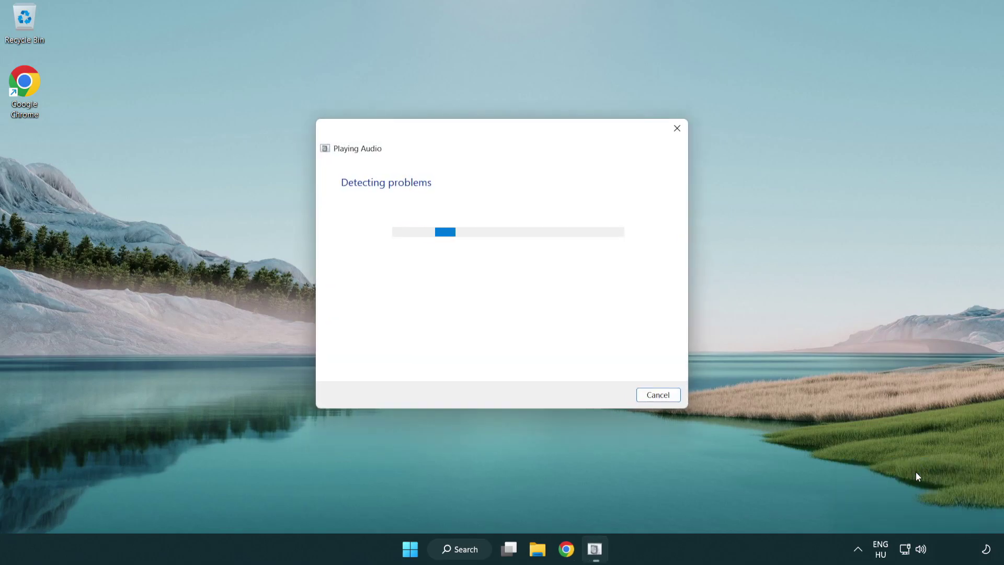